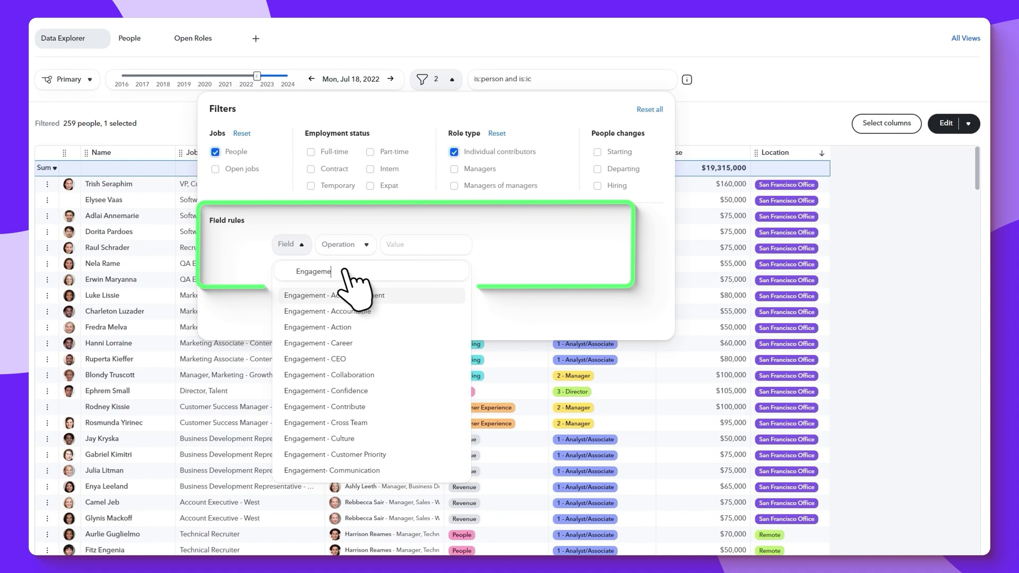
Add a filter rule keeping people whose Engagement - Confidence is Strongly Disagree
{"action": "left_click", "coordinate": [415, 391]}
{"action": "left_click", "coordinate": [406, 245]}
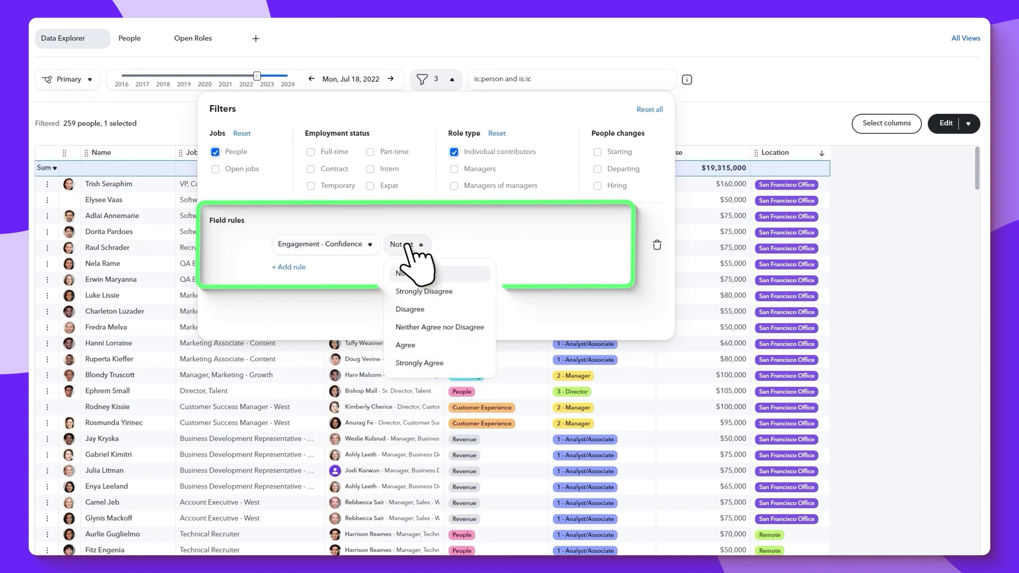
{"action": "left_click", "coordinate": [472, 291]}
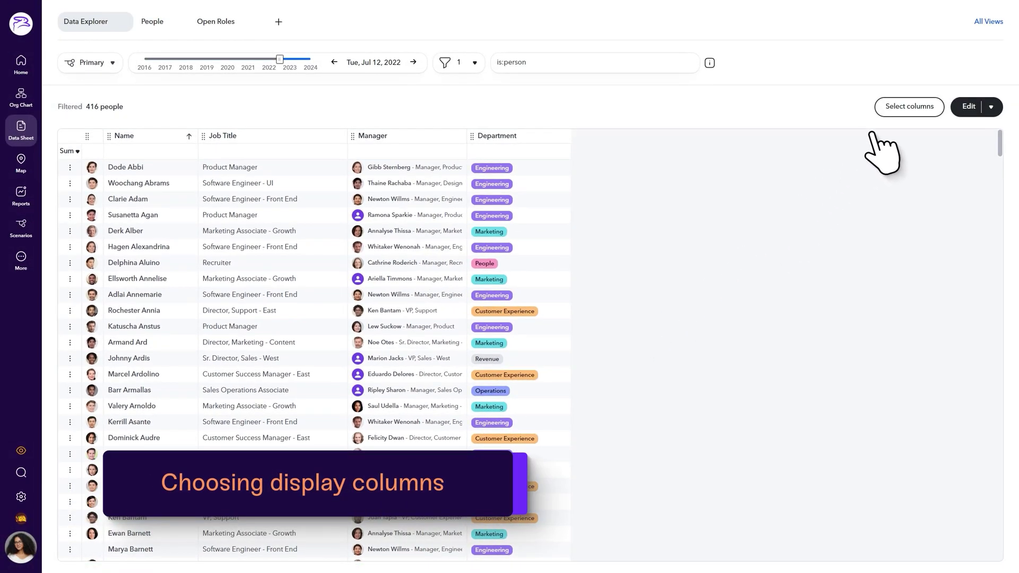
Add Comp Band and Last Grant Date columns to the sheet
{"action": "left_click", "coordinate": [909, 109]}
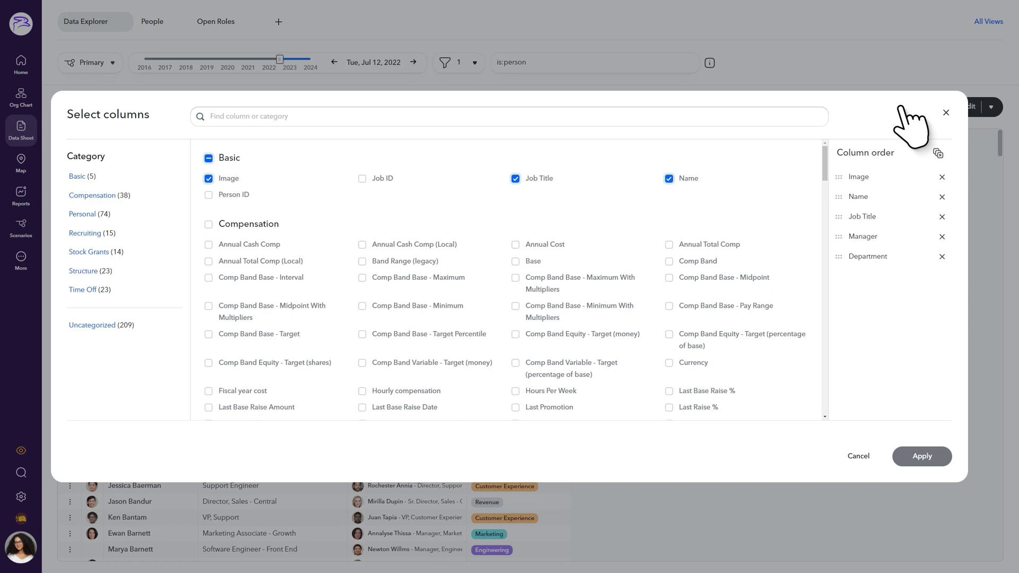
{"action": "mouse_move", "coordinate": [825, 154]}
{"action": "left_mouse_down"}
{"action": "mouse_move", "coordinate": [825, 299]}
{"action": "mouse_move", "coordinate": [824, 151]}
{"action": "left_mouse_up"}
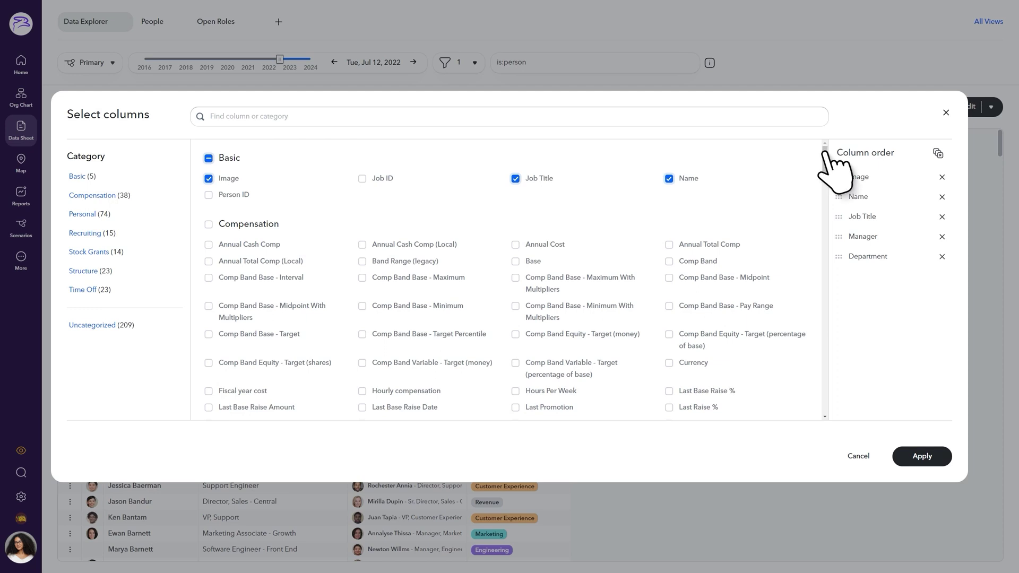
{"action": "left_click", "coordinate": [669, 261]}
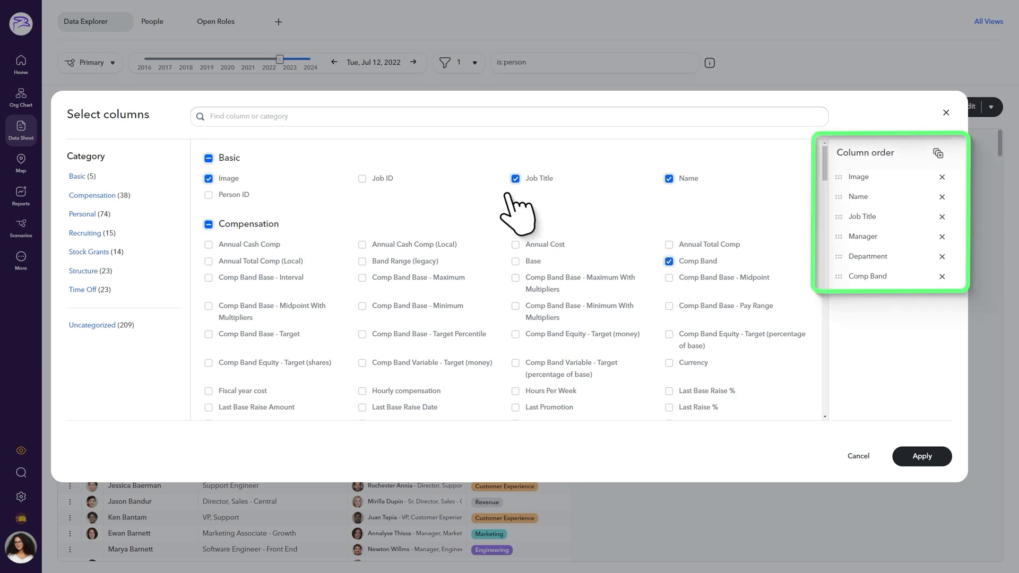
{"action": "left_click", "coordinate": [319, 118]}
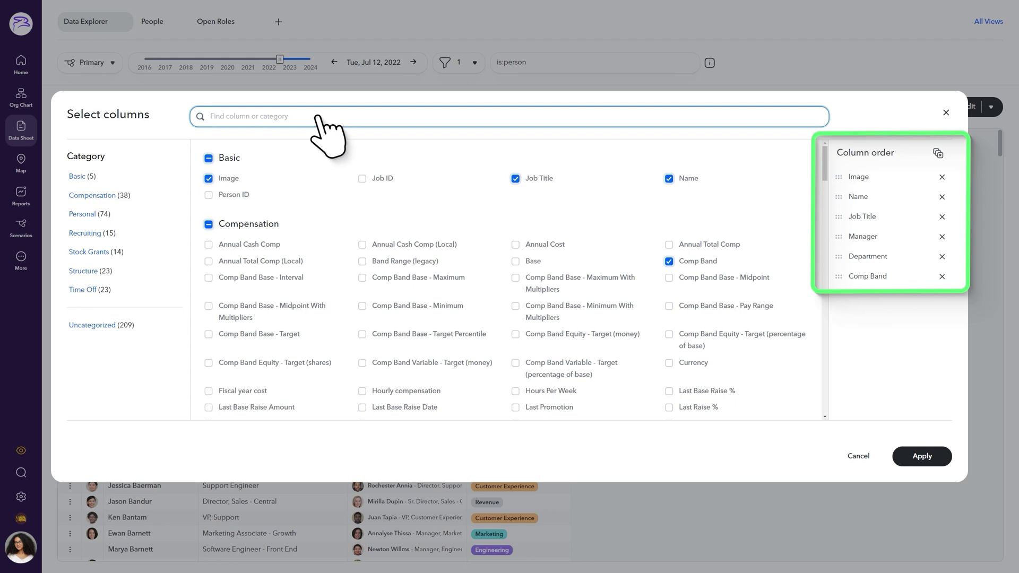
{"action": "type", "text": "Last Gr"}
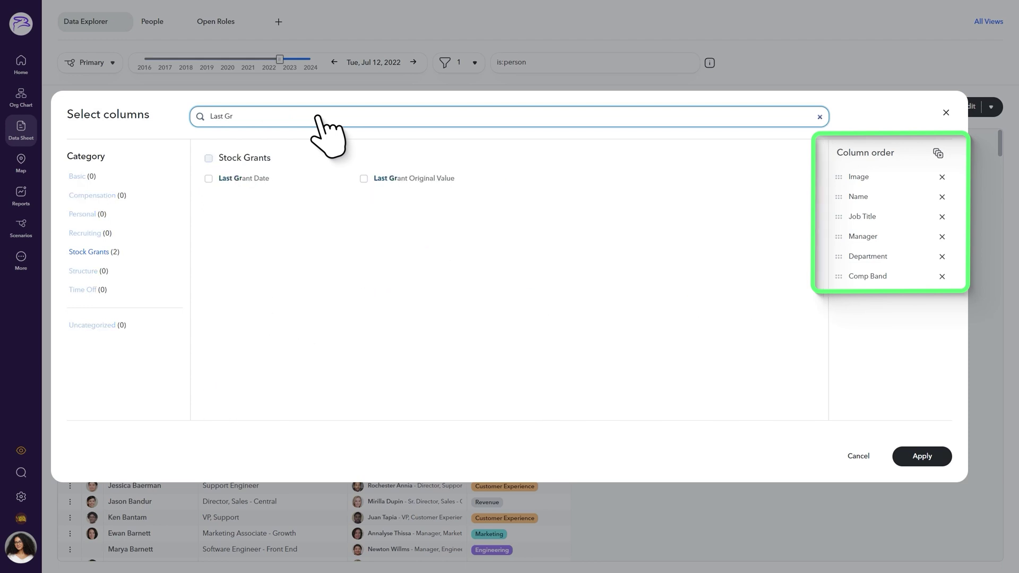
{"action": "left_click", "coordinate": [208, 178]}
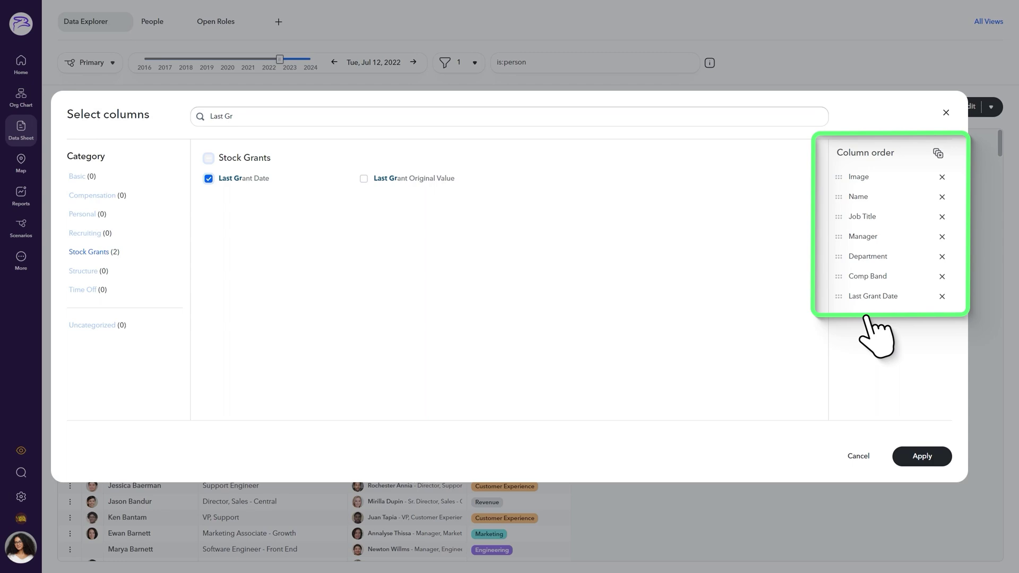
{"action": "left_click", "coordinate": [924, 458]}
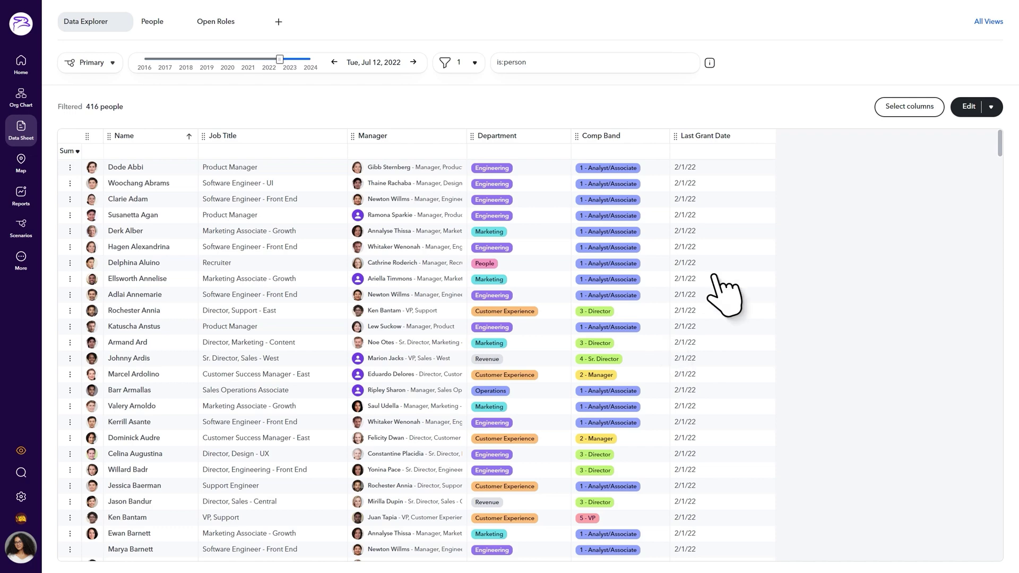
Replace the Last Grant Date column with Base and Location columns
{"action": "left_click", "coordinate": [908, 107]}
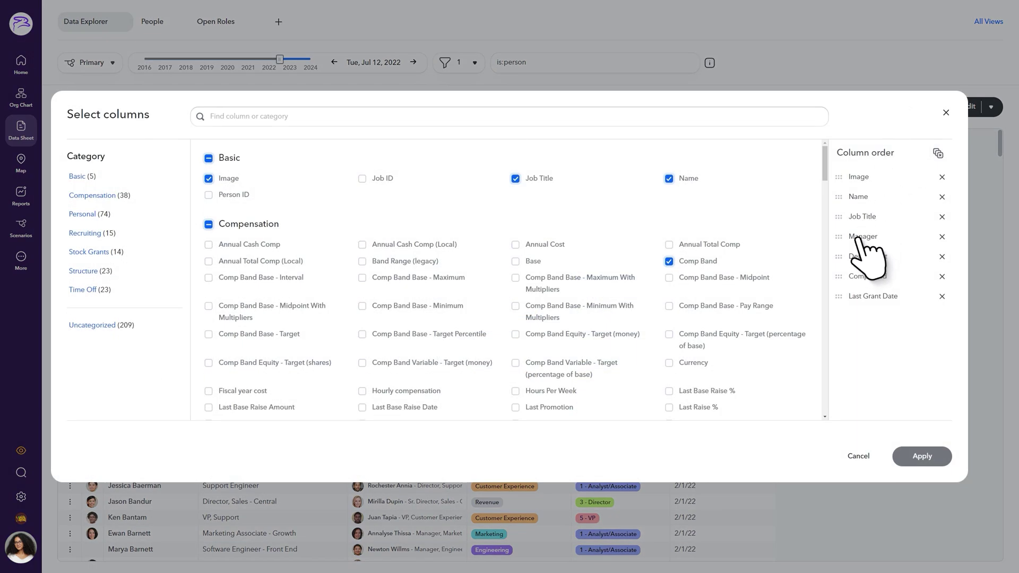
{"action": "mouse_move", "coordinate": [840, 289]}
{"action": "left_mouse_down"}
{"action": "mouse_move", "coordinate": [840, 298]}
{"action": "mouse_move", "coordinate": [837, 234]}
{"action": "mouse_move", "coordinate": [841, 279]}
{"action": "left_mouse_up"}
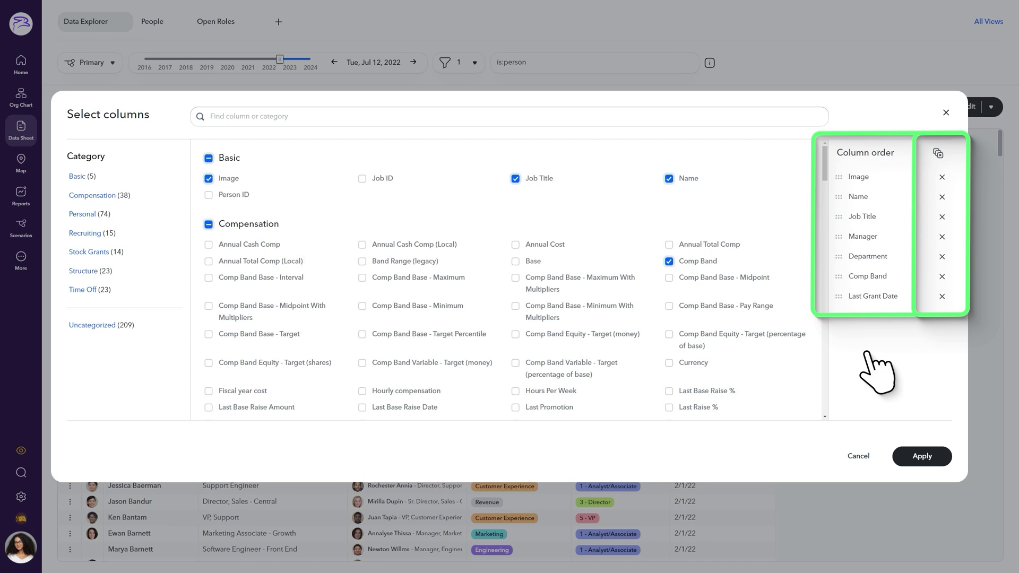
{"action": "left_click", "coordinate": [941, 297]}
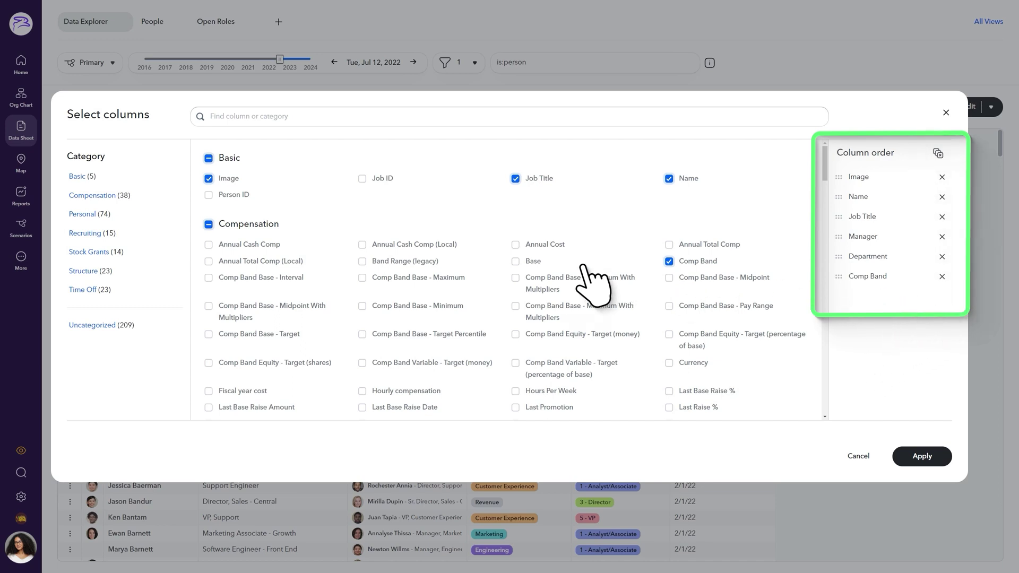
{"action": "left_click", "coordinate": [516, 261]}
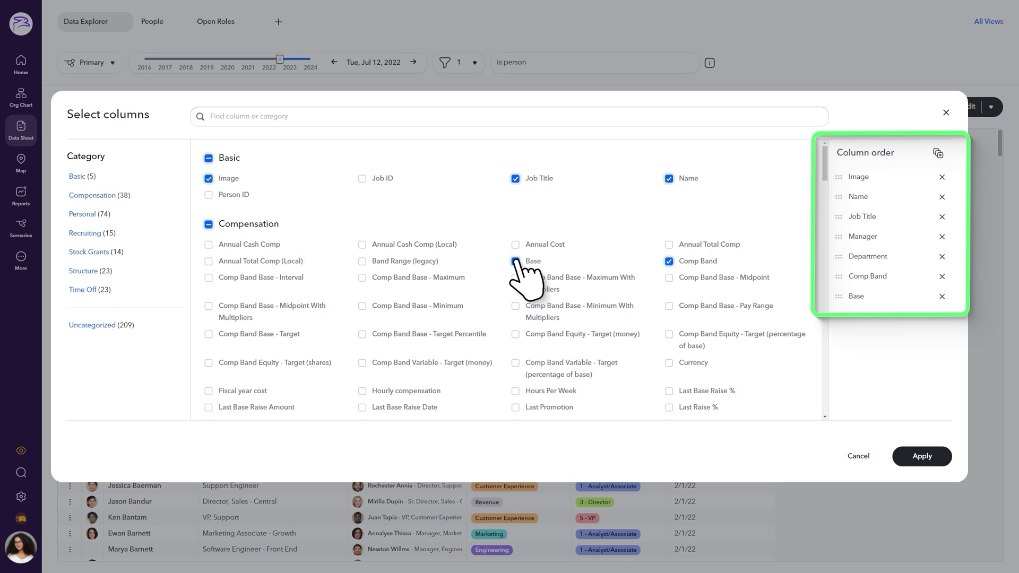
{"action": "left_click", "coordinate": [334, 117]}
{"action": "type", "text": "Loca"}
{"action": "left_click", "coordinate": [208, 228]}
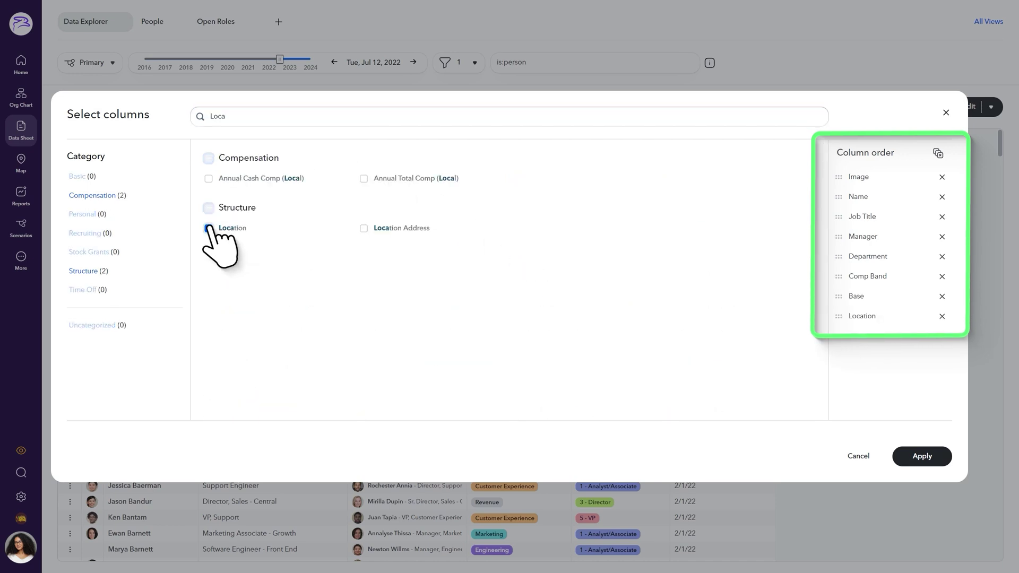
{"action": "left_click", "coordinate": [936, 455]}
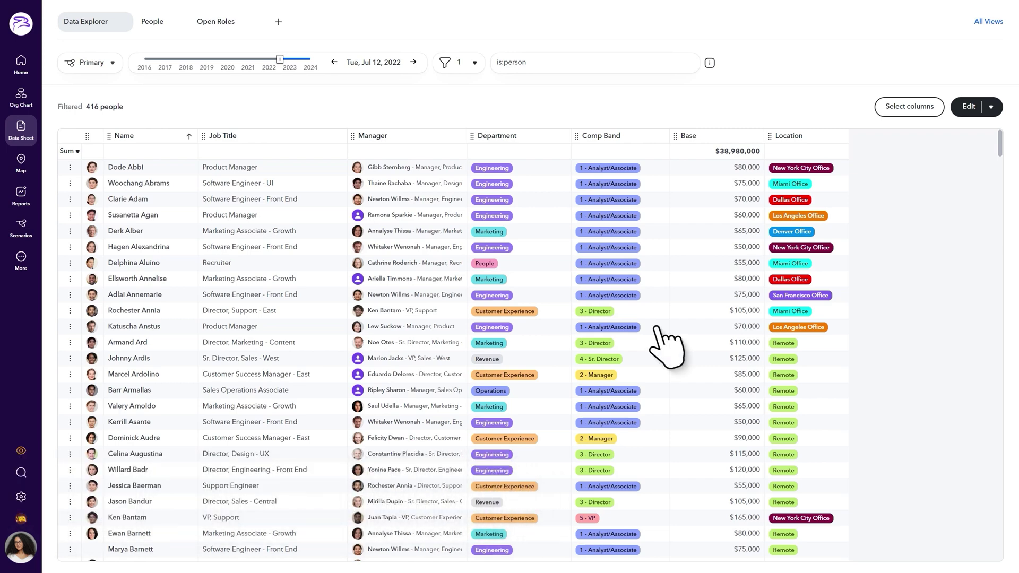
Try sorting the sheet by Location, Department and Job Title in both orders
{"action": "left_click", "coordinate": [820, 139]}
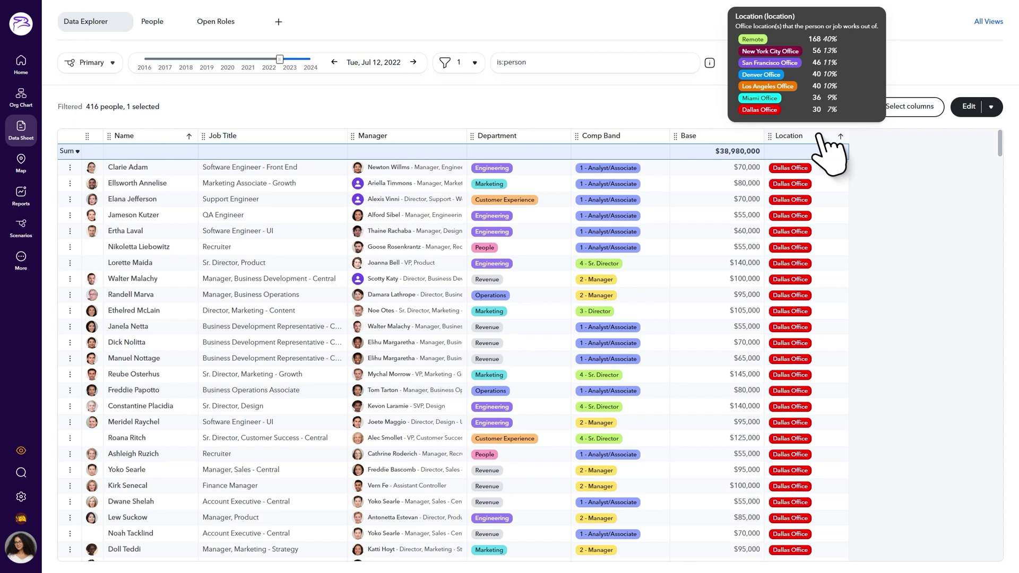
{"action": "left_click", "coordinate": [541, 140]}
{"action": "left_click", "coordinate": [546, 154]}
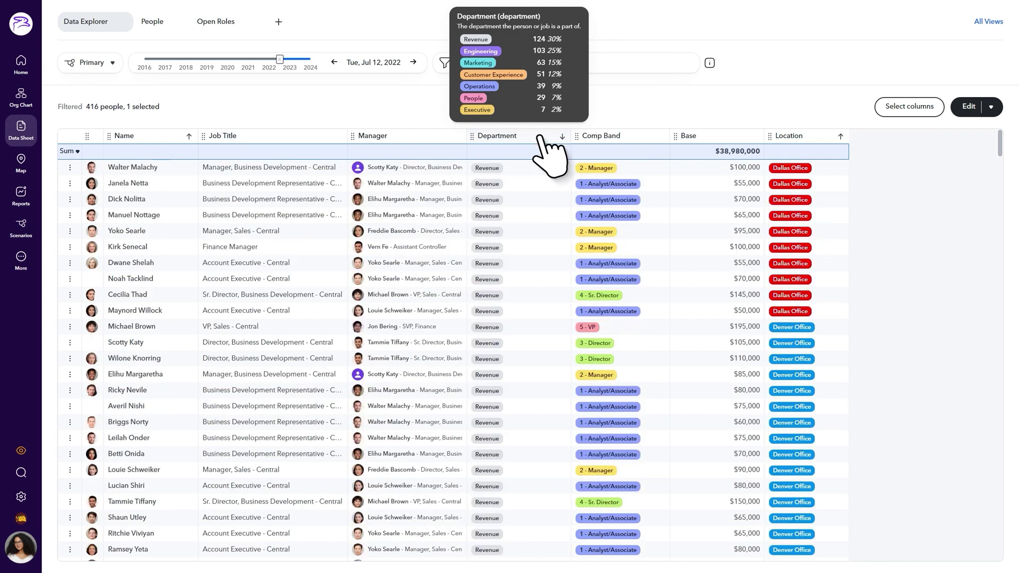
{"action": "left_click", "coordinate": [274, 138]}
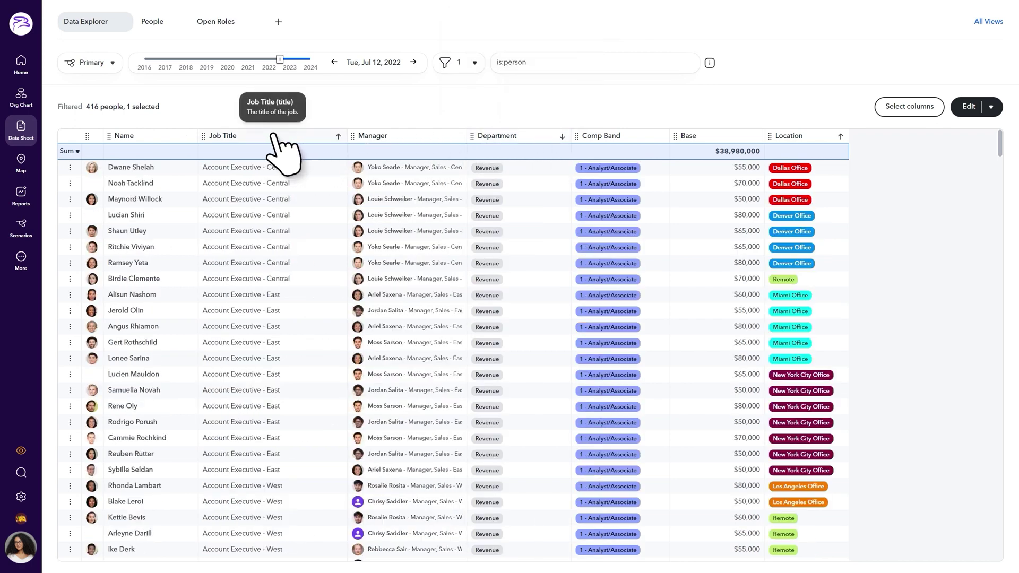
{"action": "left_click", "coordinate": [273, 139]}
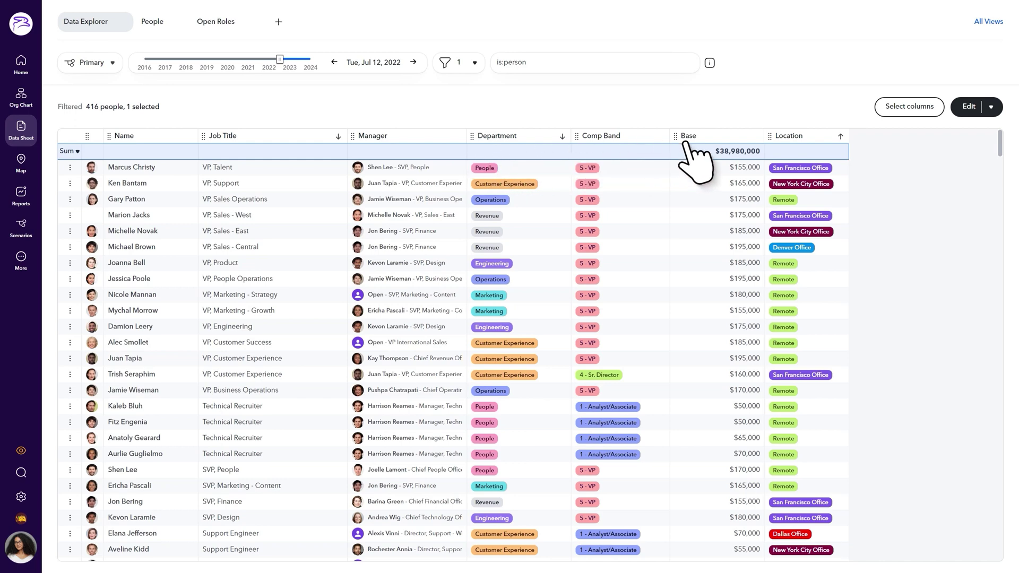
Sort the sheet by Location descending so San Francisco Office comes first
{"action": "left_click", "coordinate": [841, 137]}
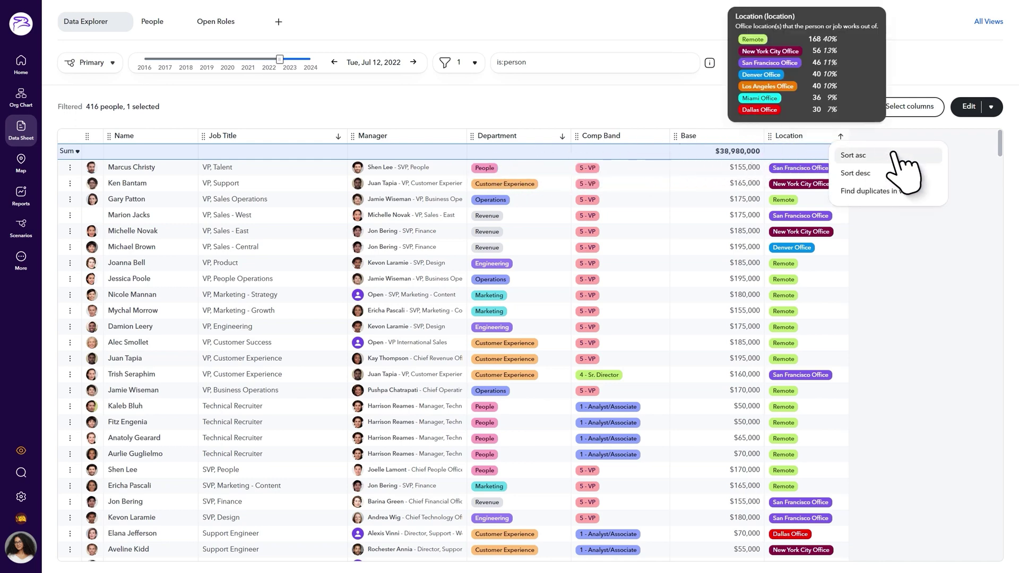
{"action": "left_click", "coordinate": [912, 168]}
{"action": "left_click", "coordinate": [841, 137]}
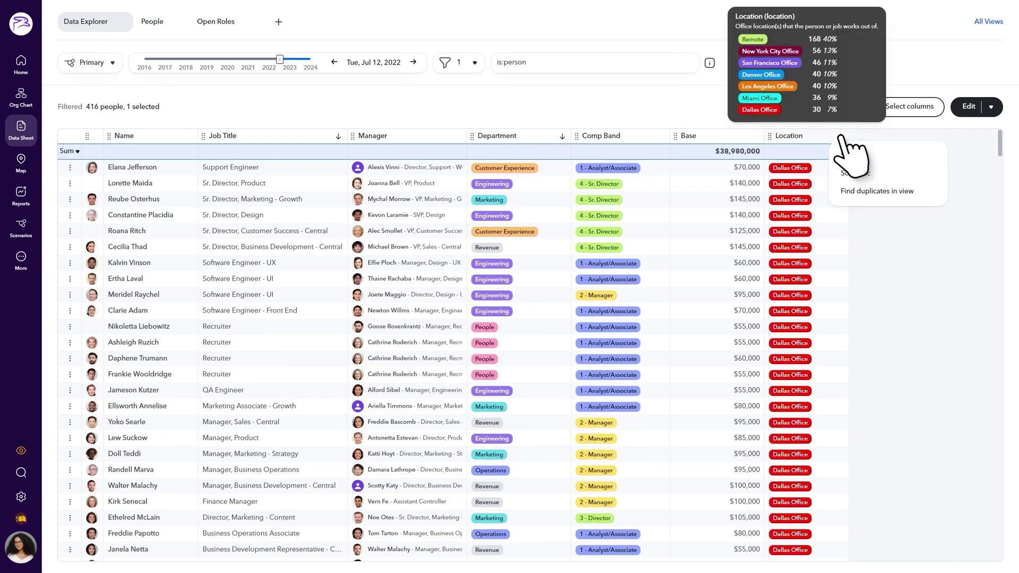
{"action": "left_click", "coordinate": [911, 170]}
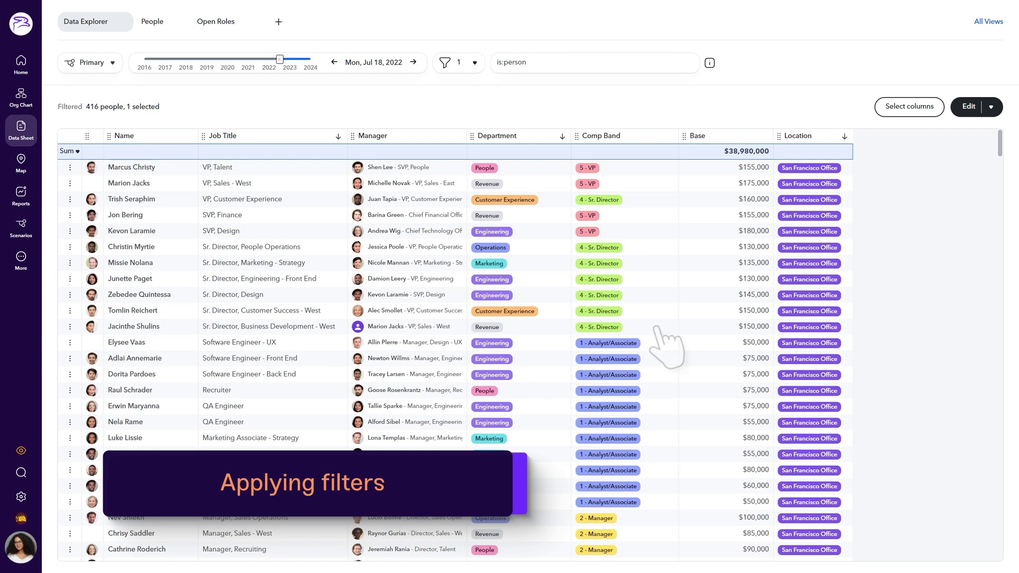
Filter the sheet to individual contributors only
{"action": "left_click", "coordinate": [460, 62]}
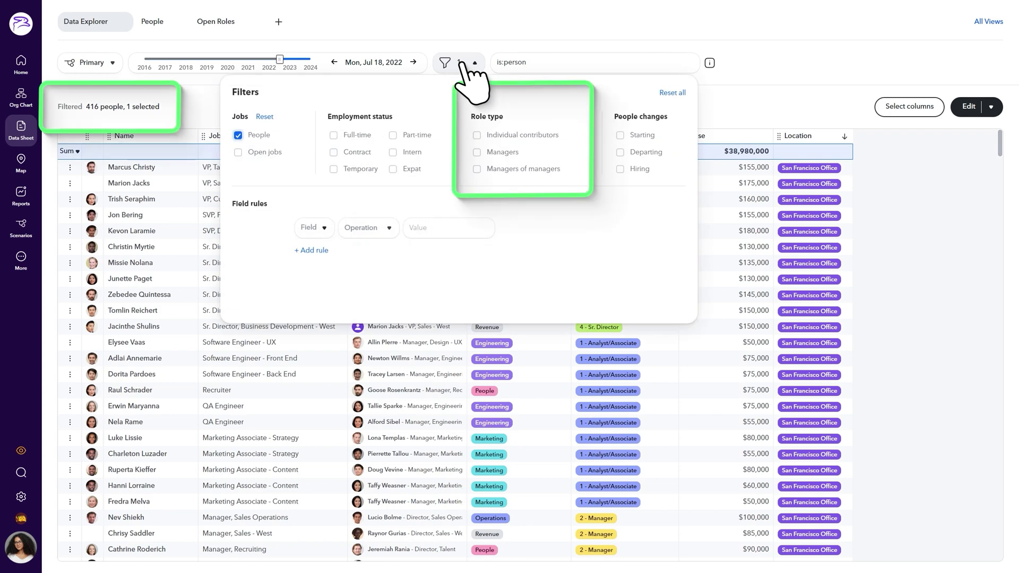
{"action": "left_click", "coordinate": [477, 135]}
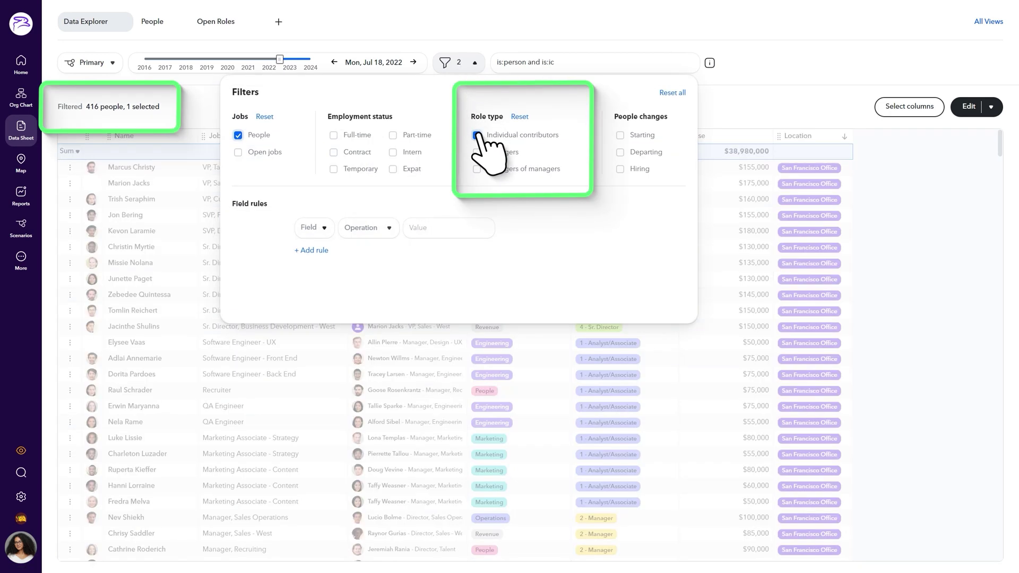
{"action": "left_click", "coordinate": [763, 99]}
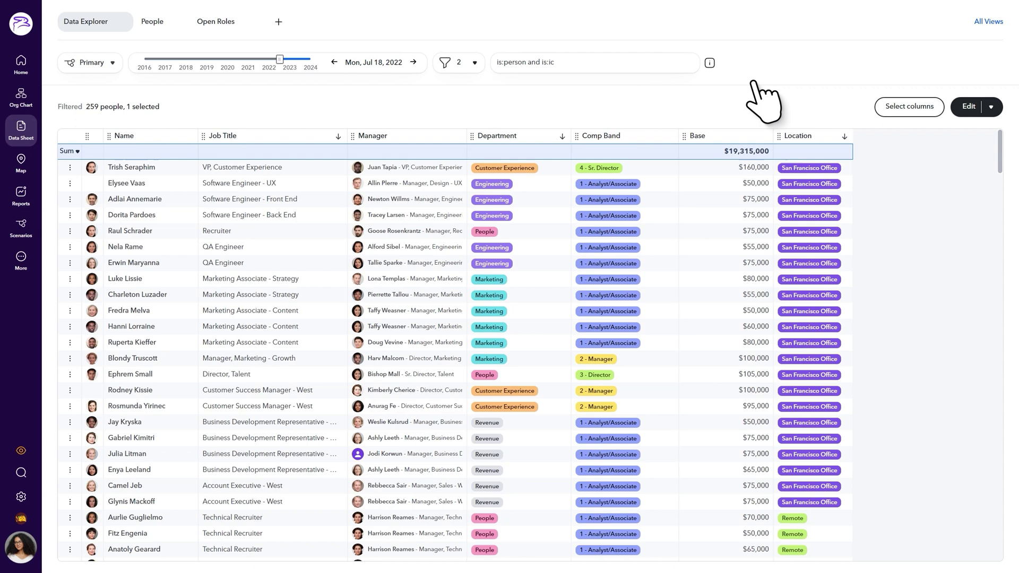
Add a rule keeping only Engagement - Confidence answers of Strongly Disagree
{"action": "left_click", "coordinate": [463, 62]}
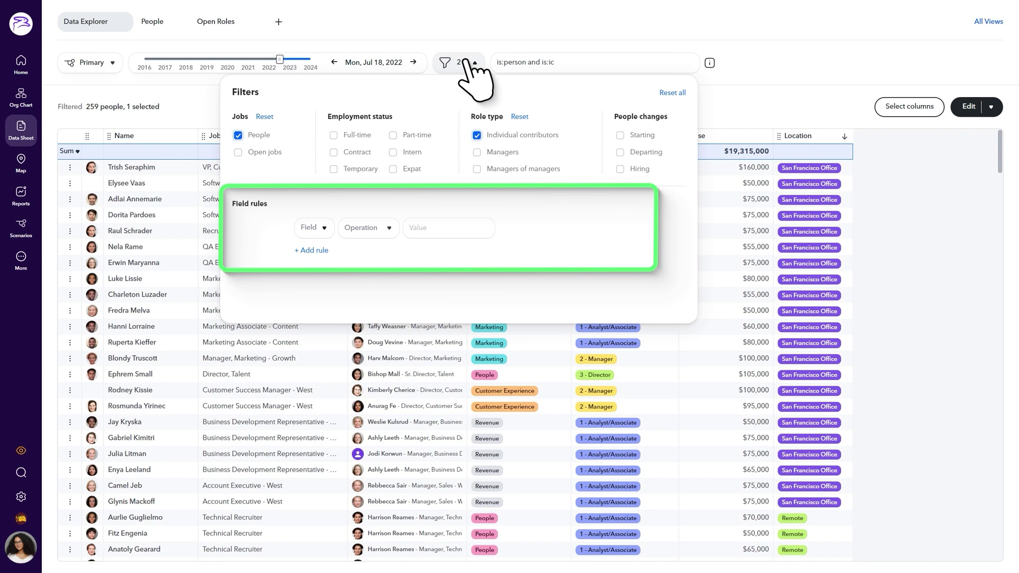
{"action": "left_click", "coordinate": [318, 229]}
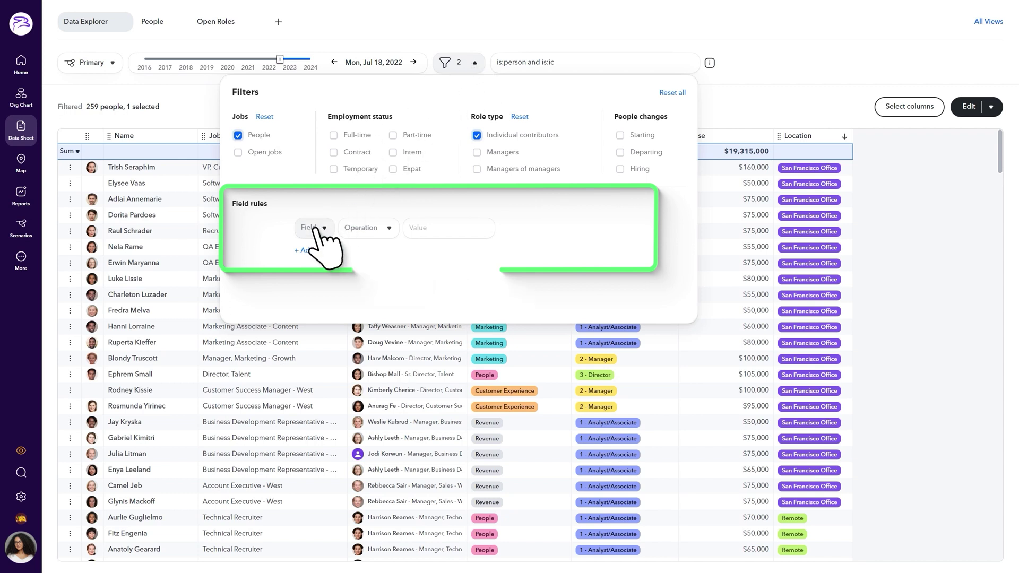
{"action": "left_click", "coordinate": [366, 254]}
{"action": "type", "text": "Engagement"}
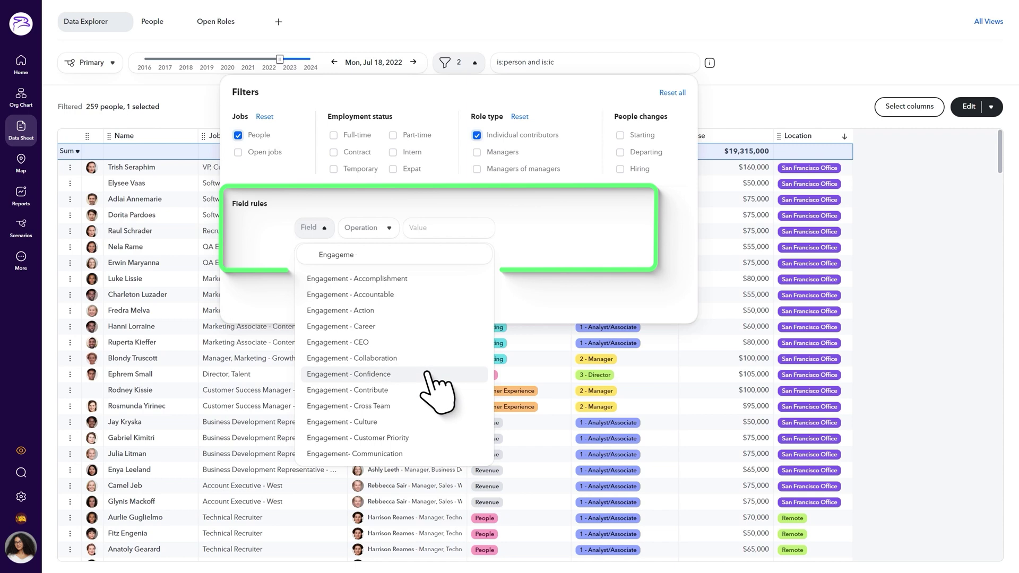
{"action": "left_click", "coordinate": [429, 371]}
{"action": "left_click", "coordinate": [429, 227]}
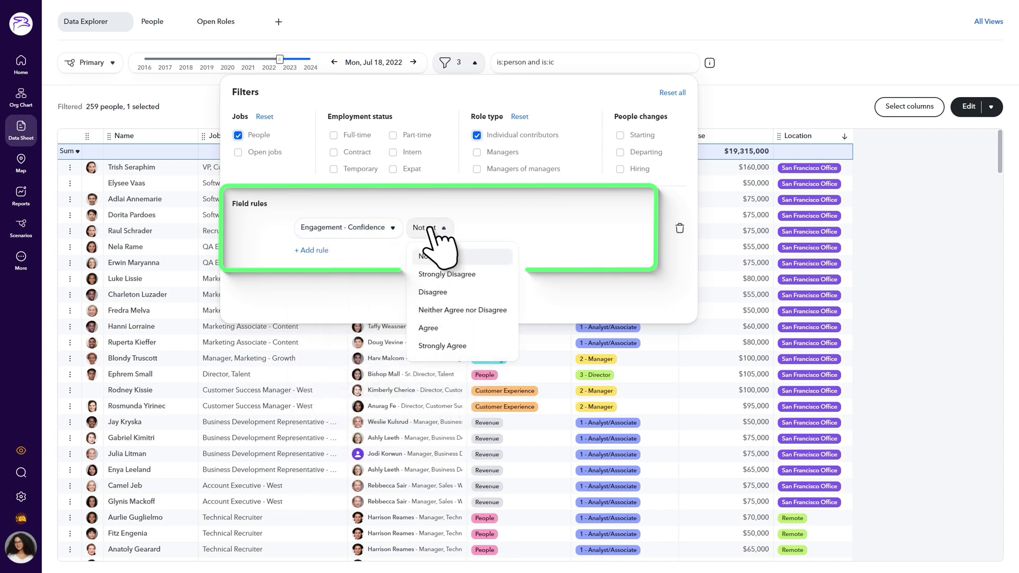
{"action": "left_click", "coordinate": [496, 274]}
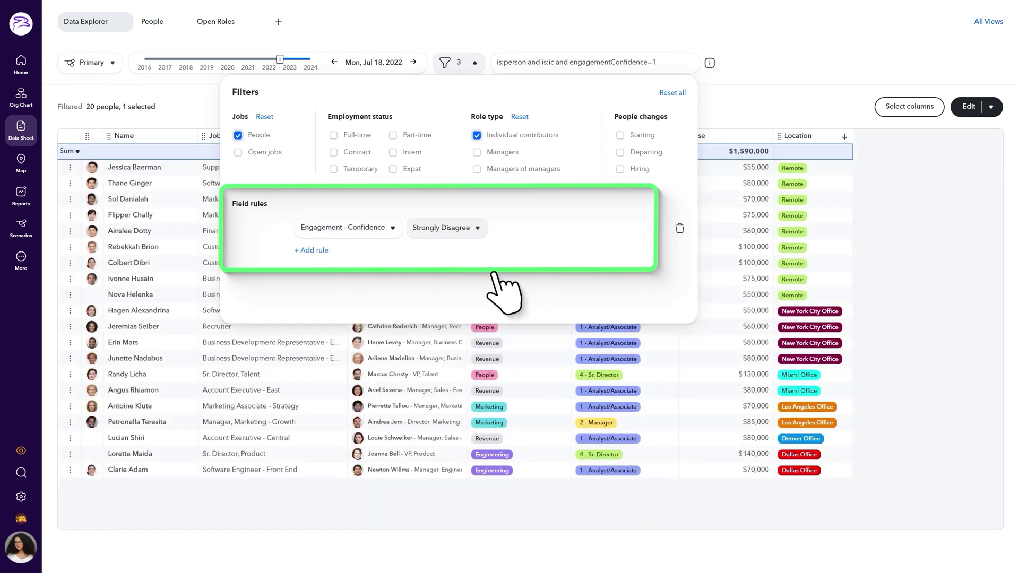
{"action": "left_click", "coordinate": [878, 199]}
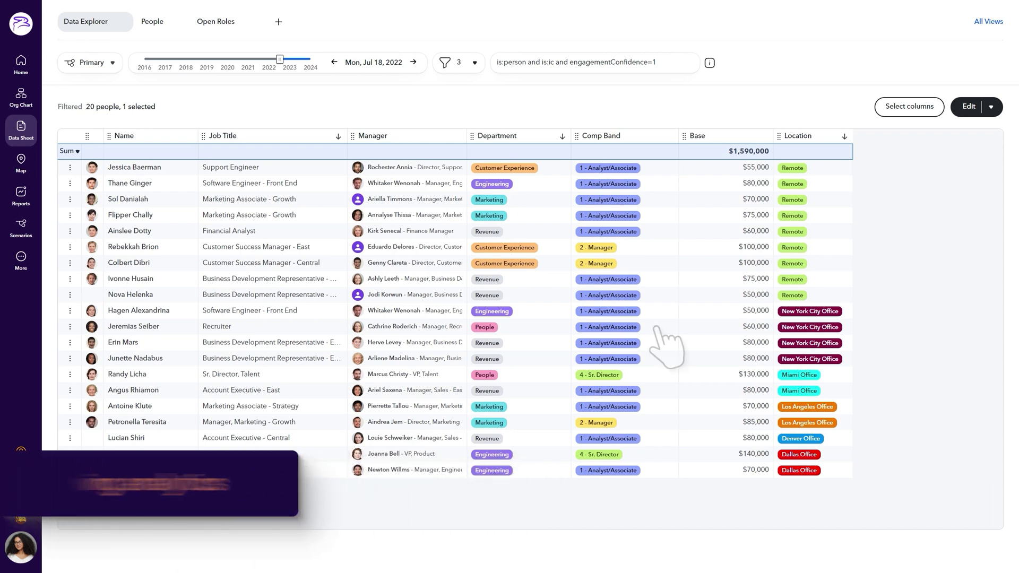
{"action": "mouse_move", "coordinate": [824, 134]}
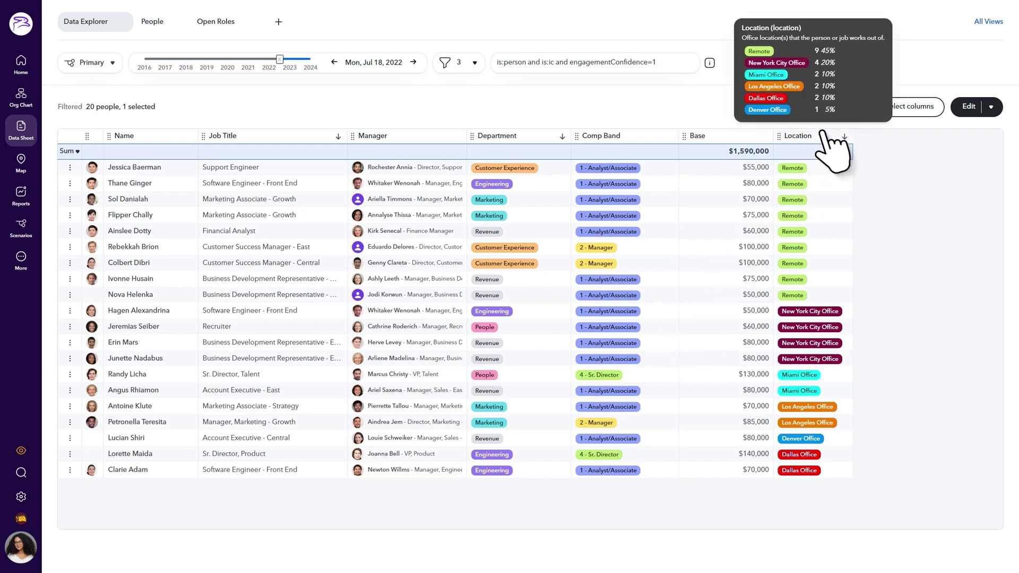
{"action": "mouse_move", "coordinate": [741, 135]}
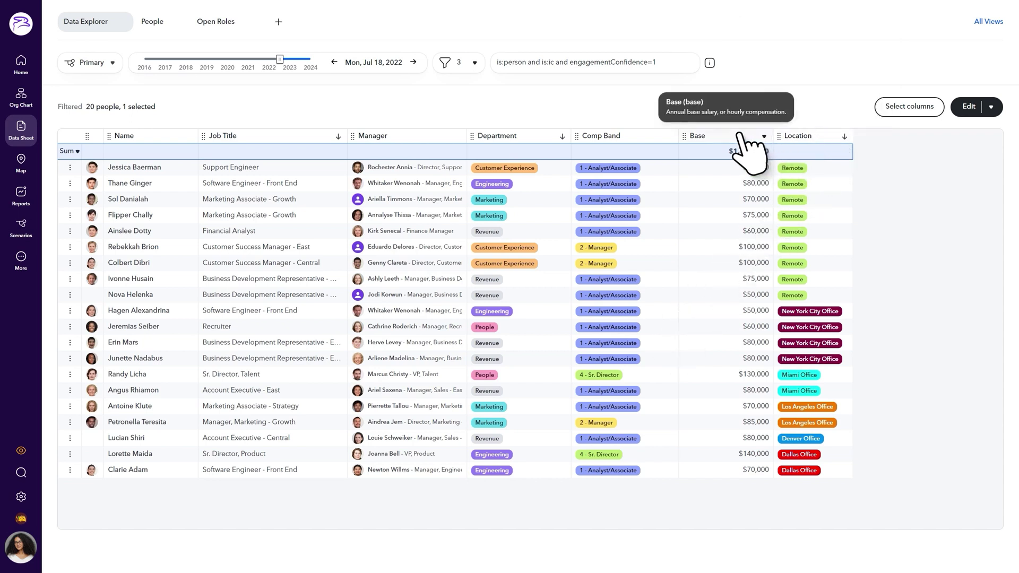
{"action": "mouse_move", "coordinate": [419, 136]}
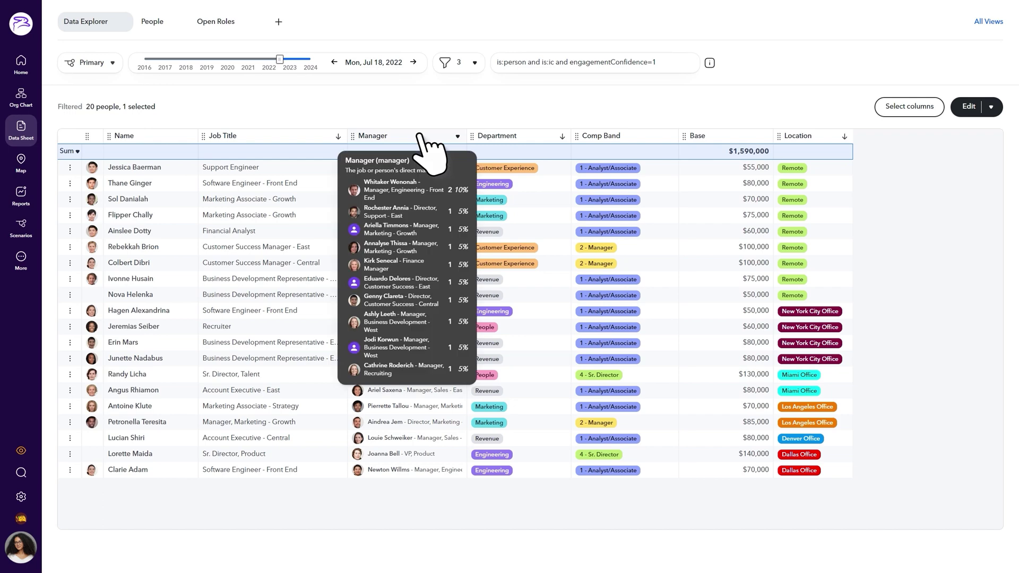
{"action": "mouse_move", "coordinate": [541, 136]}
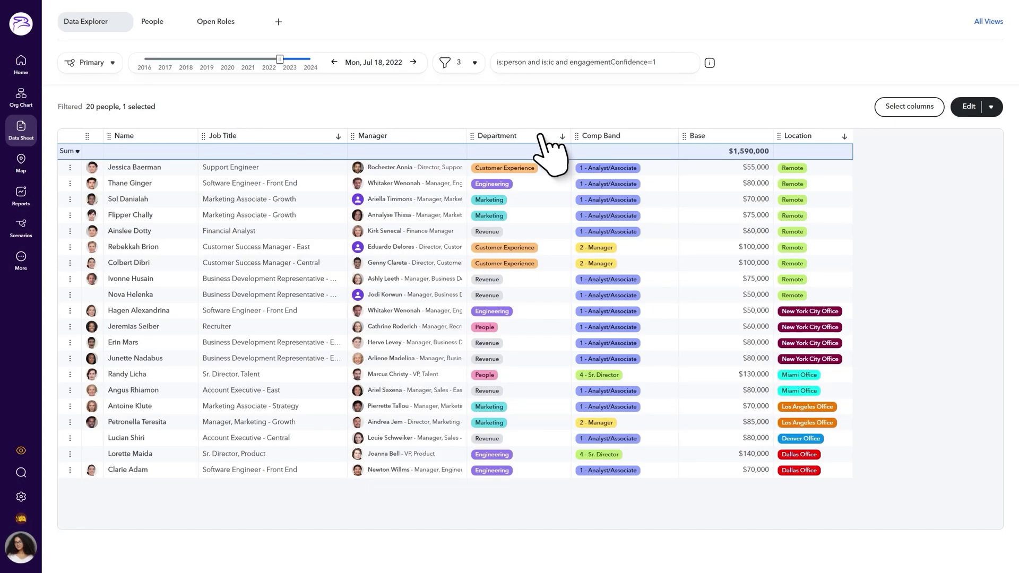
{"action": "mouse_move", "coordinate": [648, 138]}
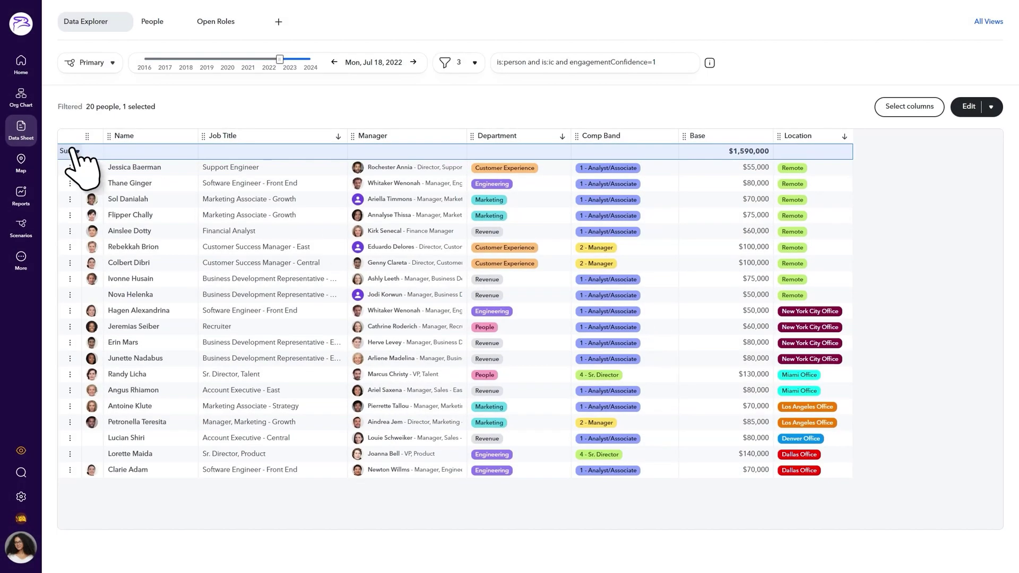
Change the summary row from Sum to Average, giving a $79,500 Base average
{"action": "left_click", "coordinate": [74, 168]}
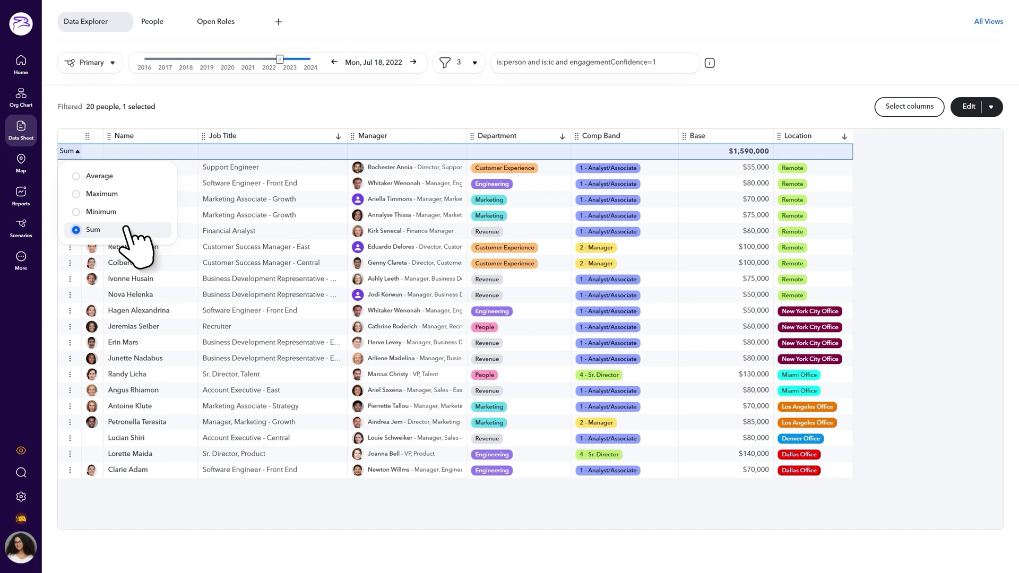
{"action": "left_click", "coordinate": [140, 175]}
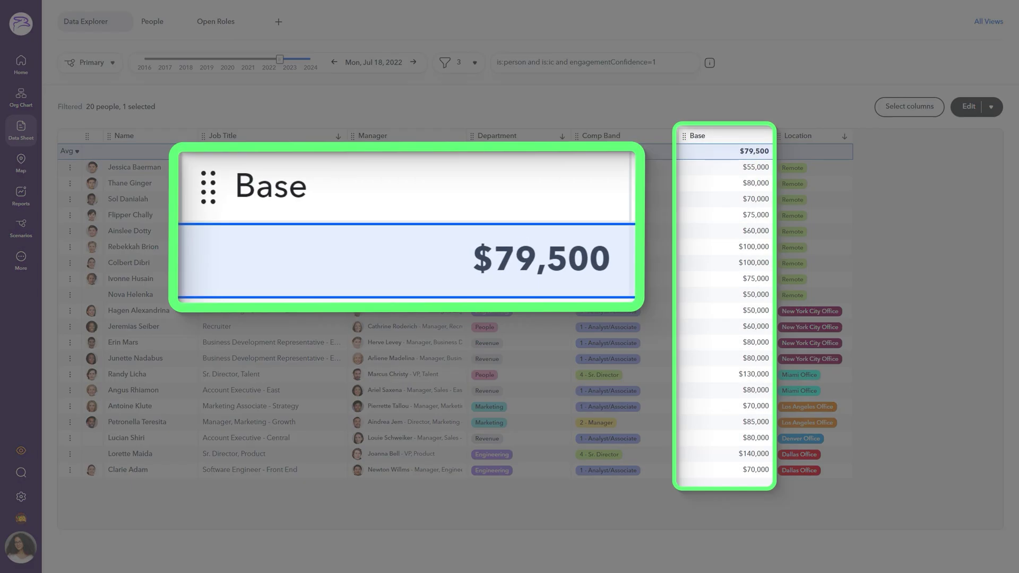